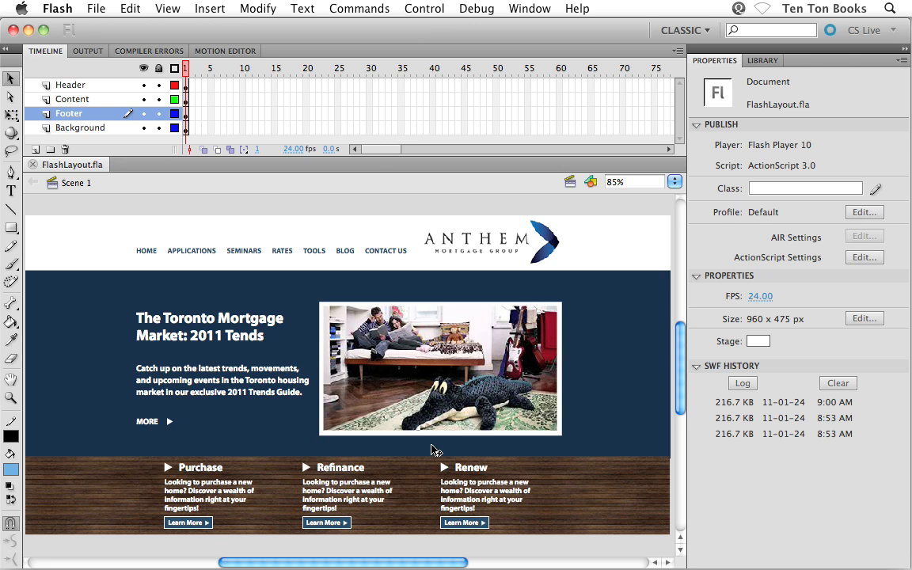
Step: Test the movie to check the button rollovers, close the preview and show the timeline again
key(super+Return)
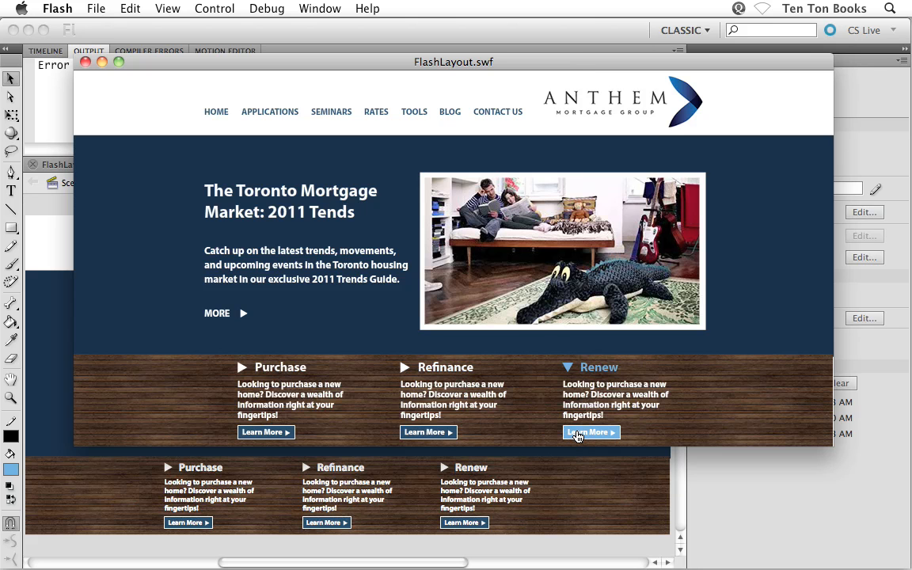
key(super+w)
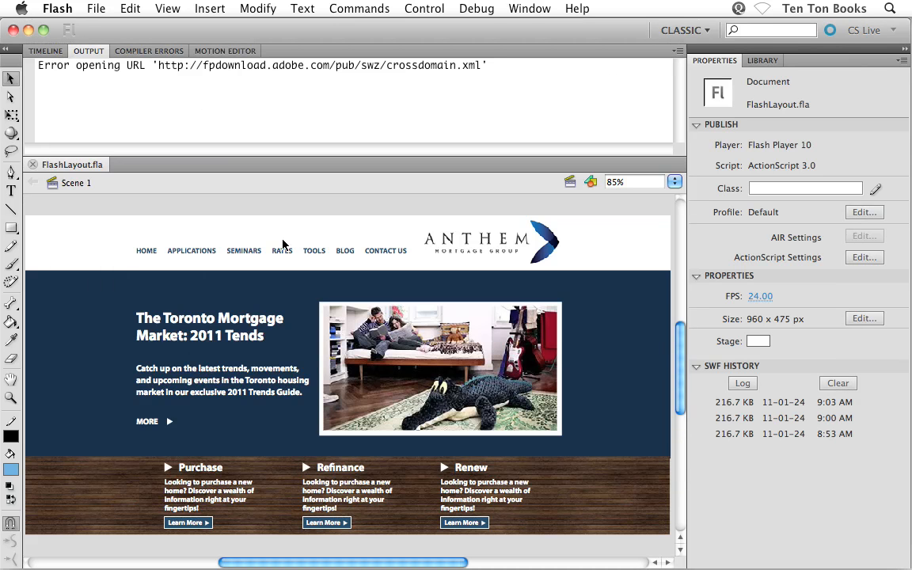
click(45, 50)
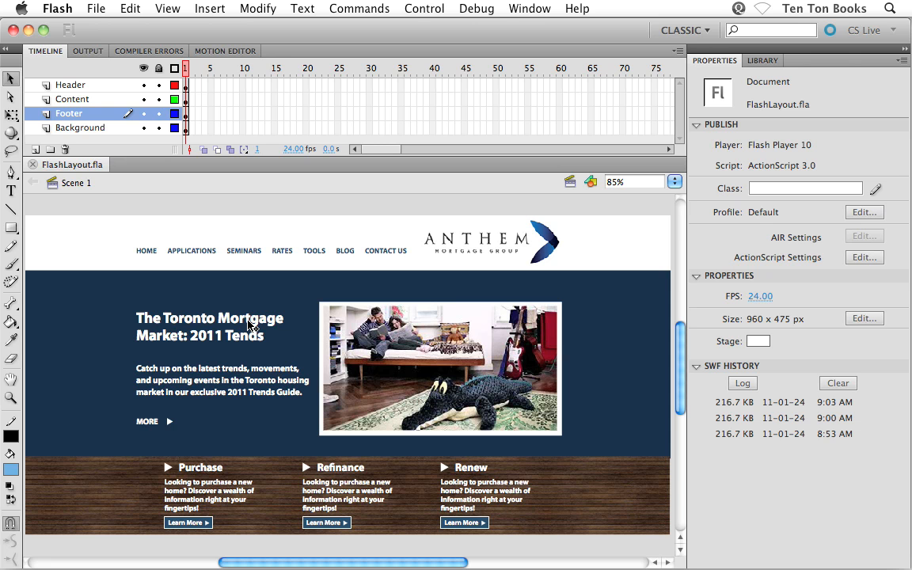
Step: Convert the seven navigation buttons from HOME to CONTACT US into one Movie Clip symbol named "Main Menu"
click(147, 252)
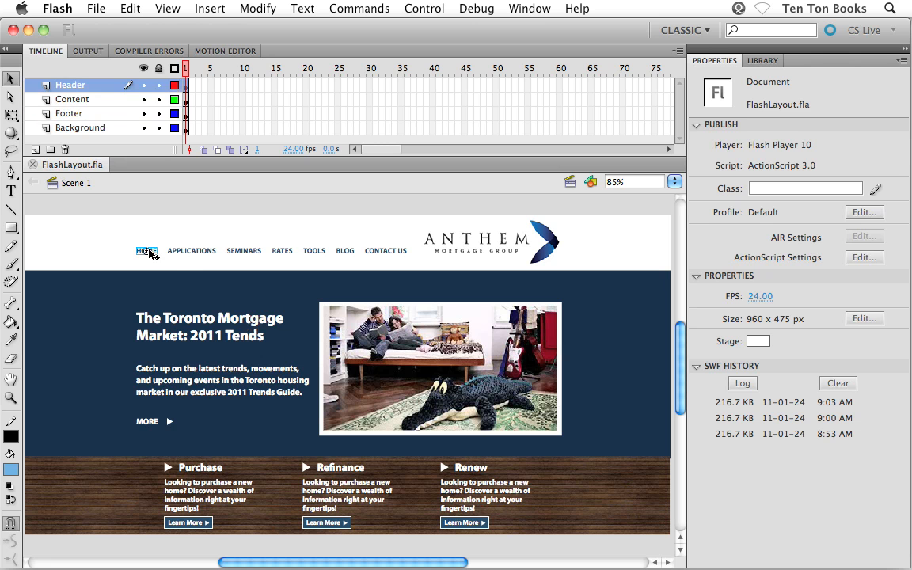
shift+click(196, 252)
shift+click(239, 252)
shift+click(282, 252)
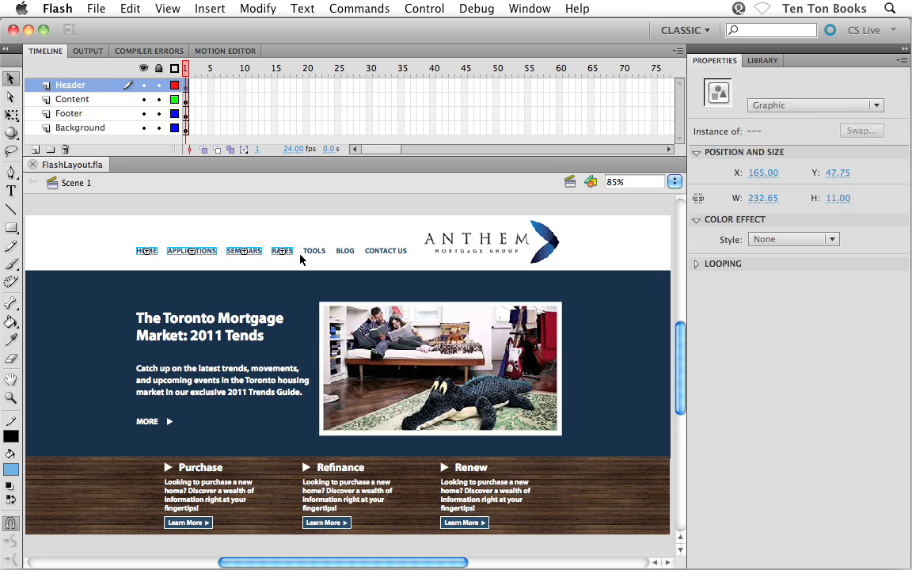
shift+click(314, 252)
shift+click(345, 252)
shift+click(380, 253)
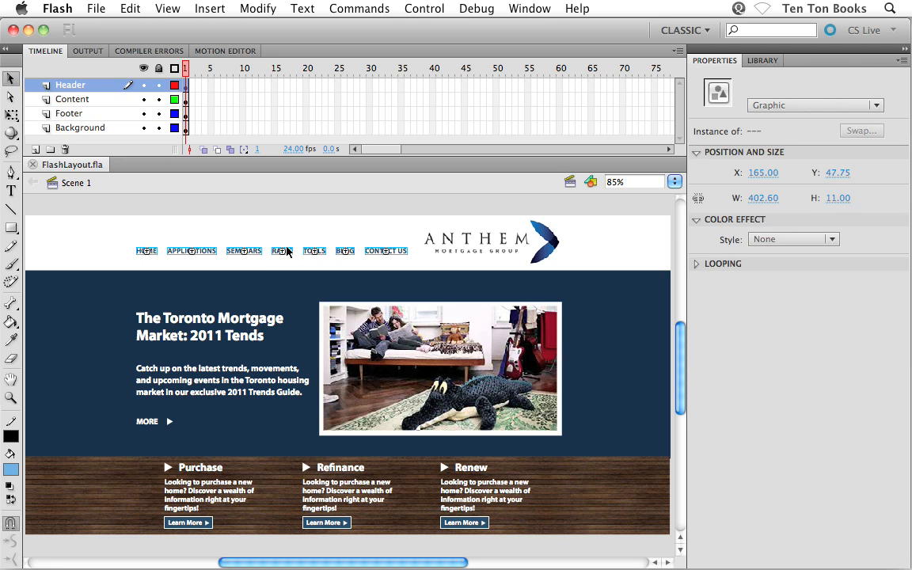
click(257, 9)
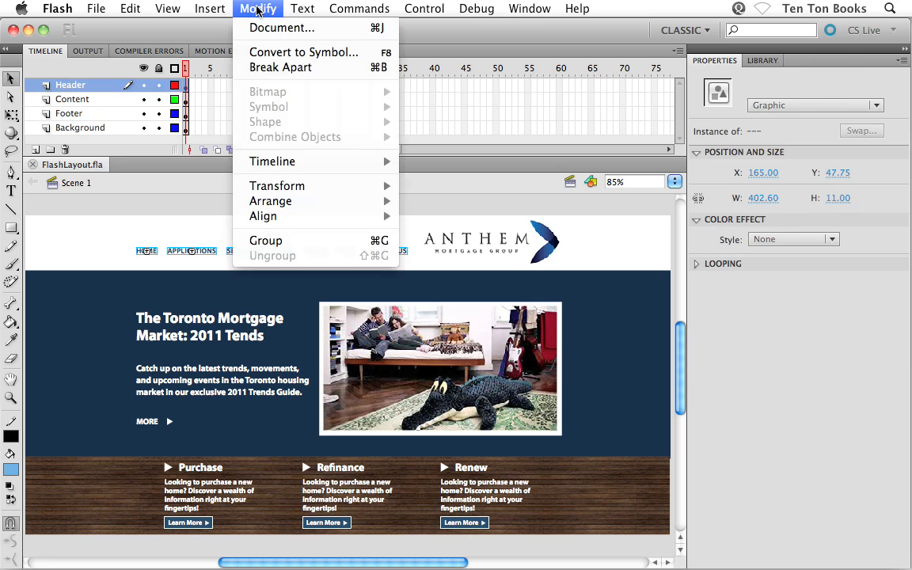
click(256, 52)
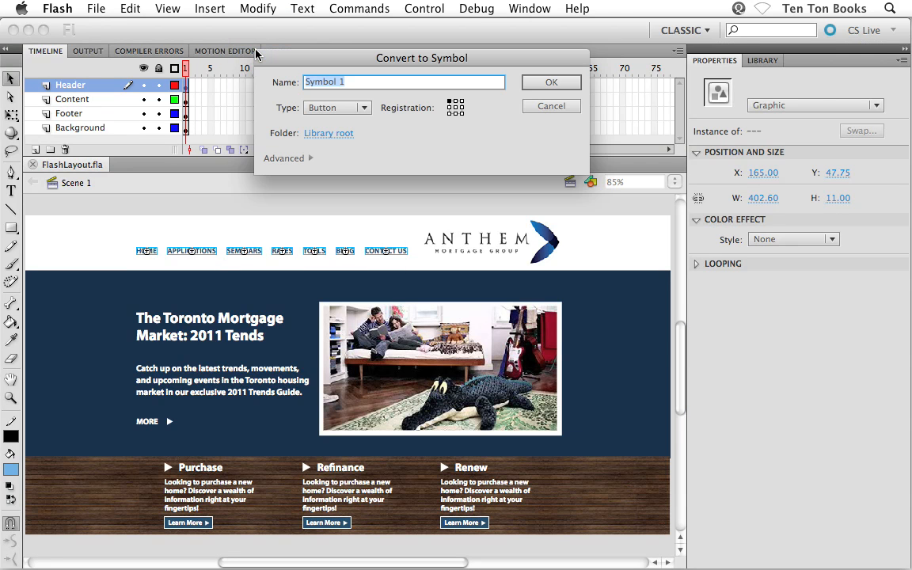
text(Main Menu)
click(332, 108)
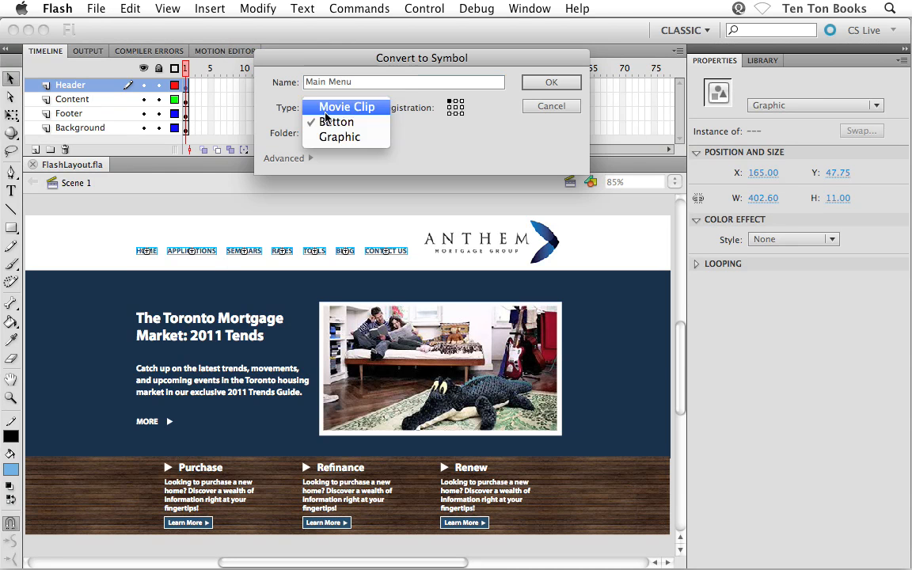
click(325, 109)
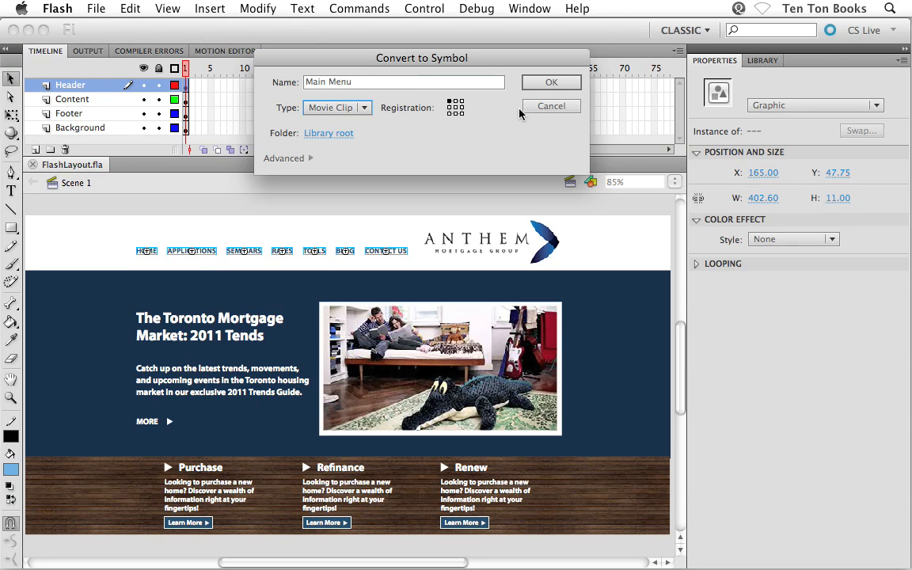
click(534, 85)
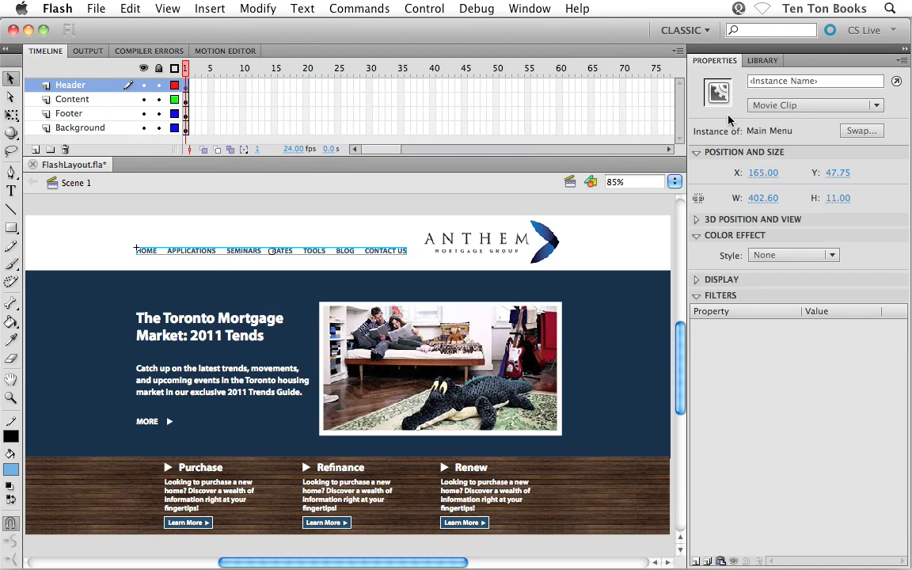
Step: Open the Main Menu movie clip from the library for editing
click(760, 61)
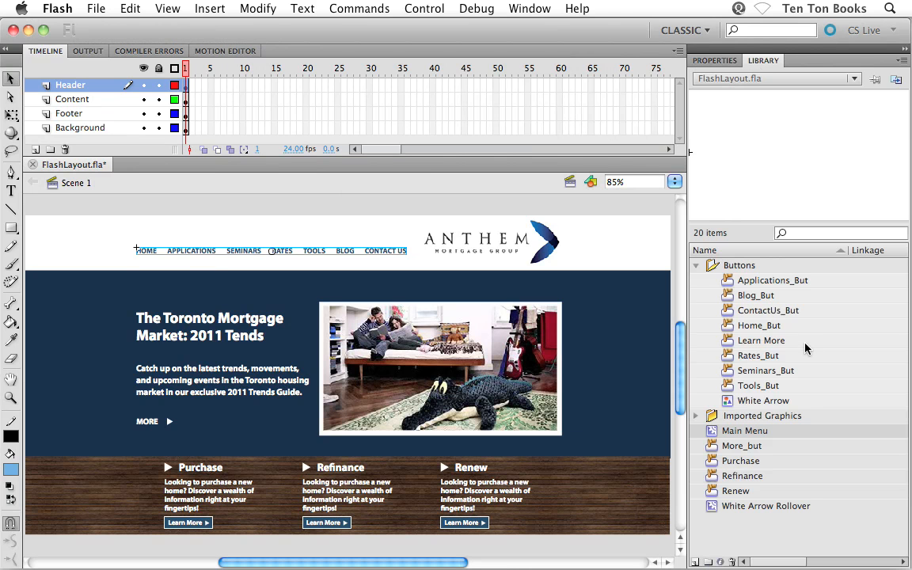
double_click(712, 433)
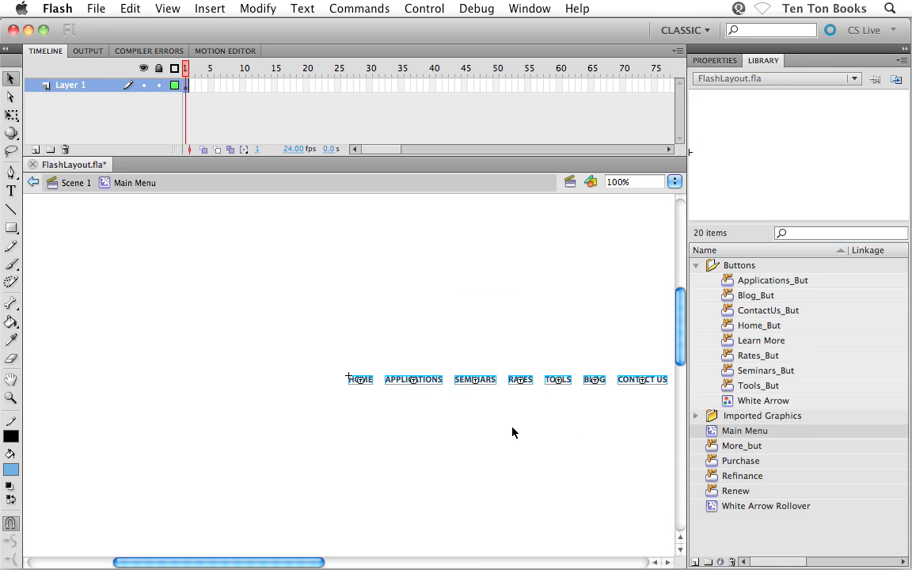
drag(511, 458, 350, 417)
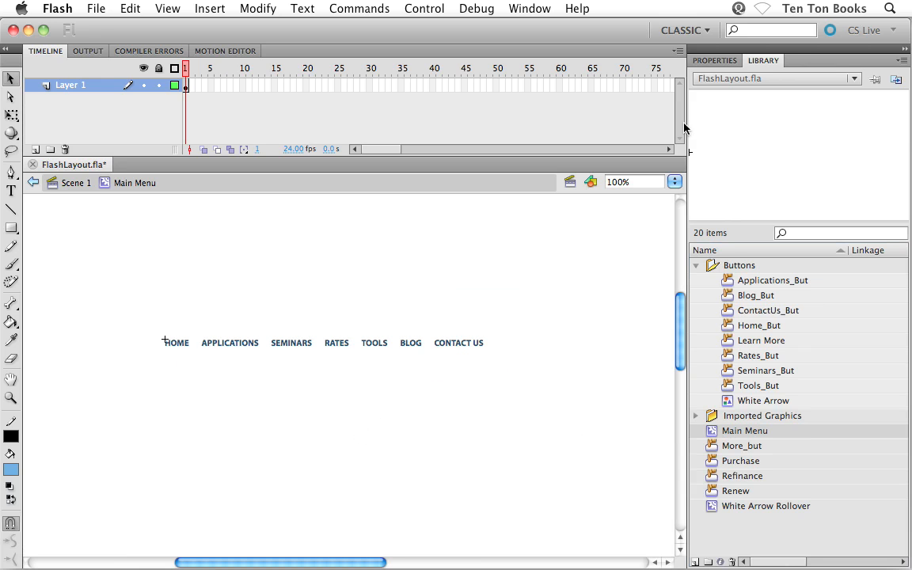
Step: Set the document's stage color to light gray
click(715, 63)
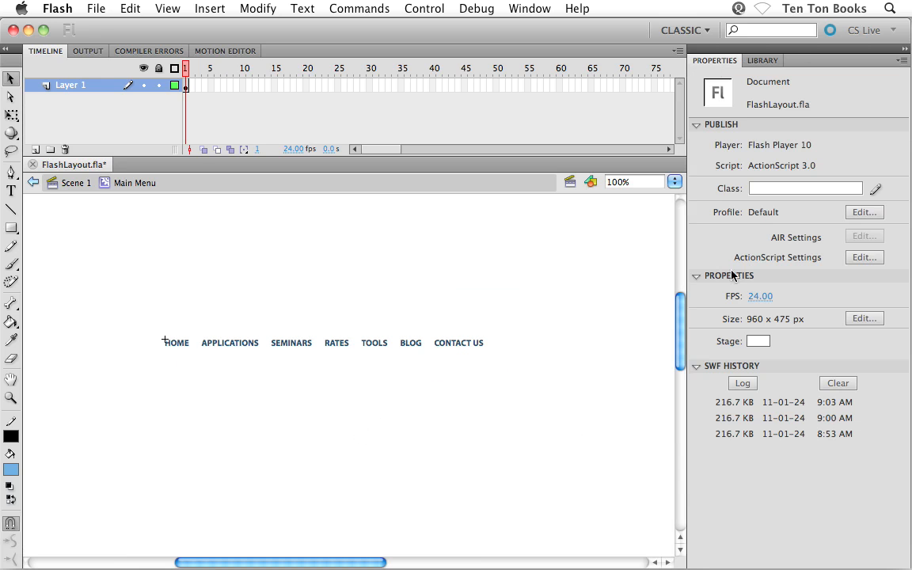
click(756, 341)
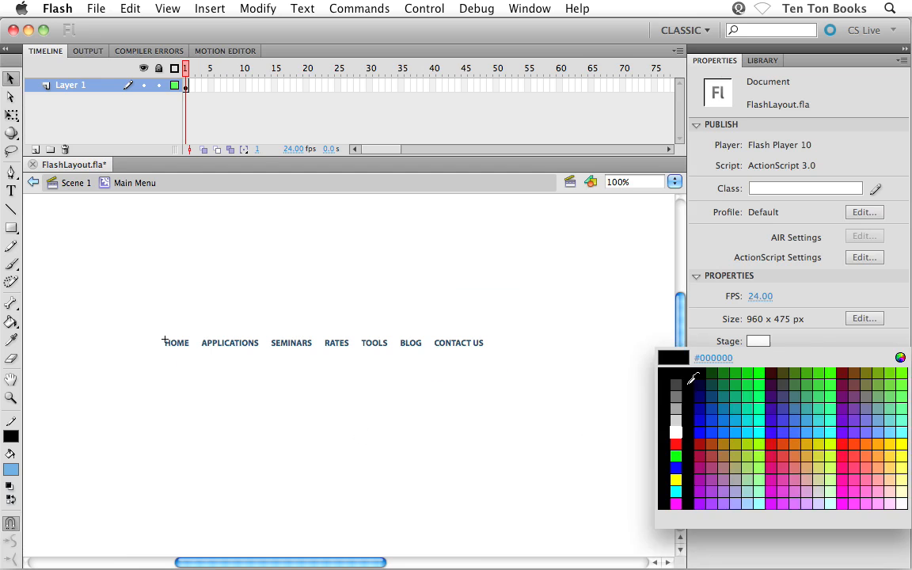
click(677, 416)
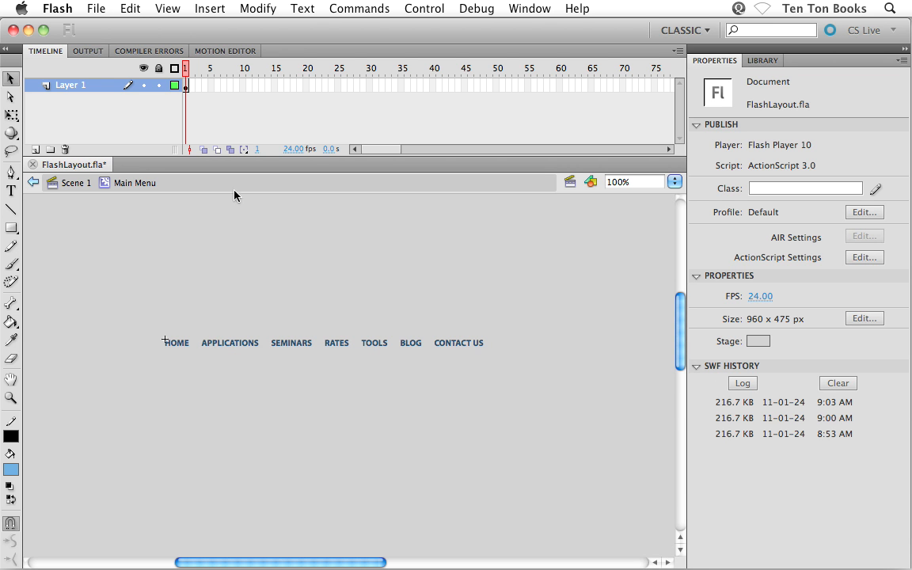
Step: Enlarge the timeline area and rename Layer 1 as "main buttons"
drag(155, 155, 155, 191)
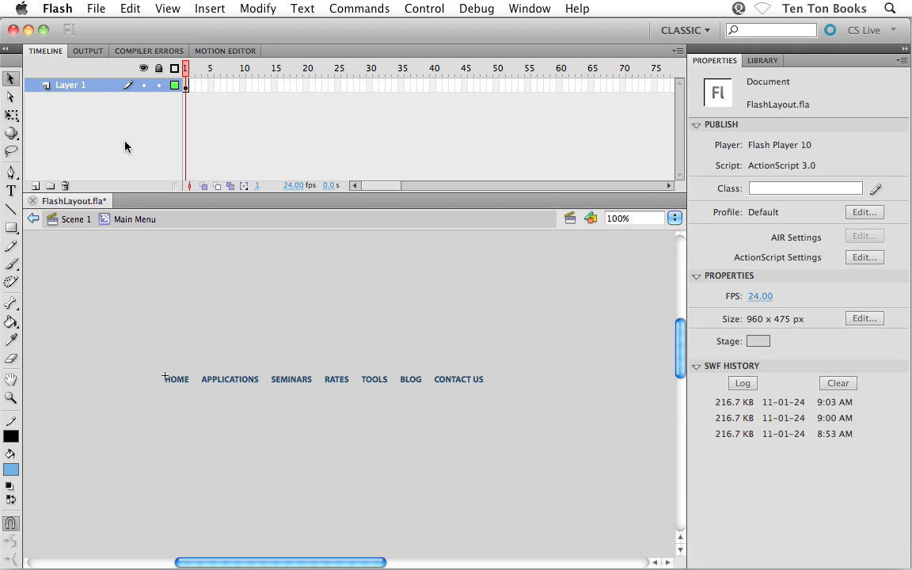
double_click(71, 85)
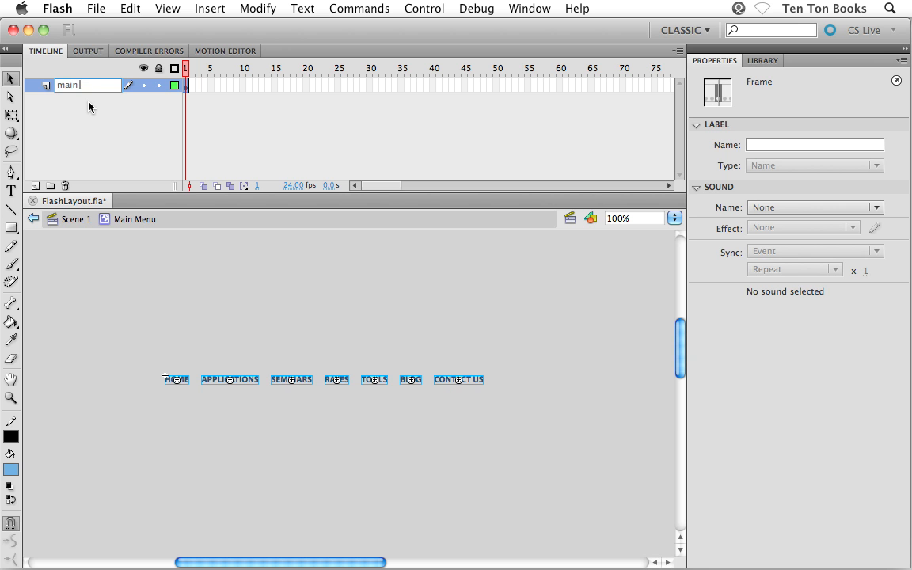
click(89, 106)
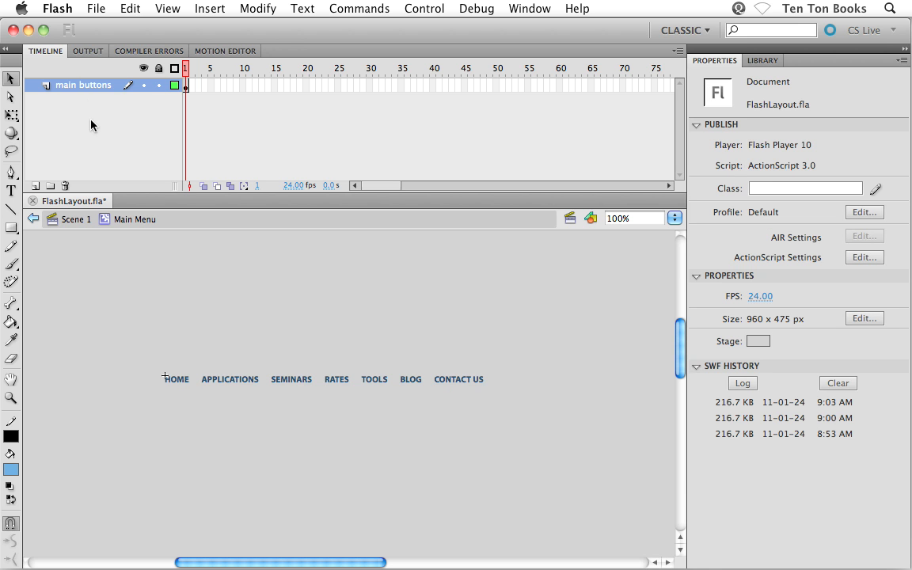
Step: Add five new layers above the main buttons layer
click(35, 186)
click(34, 187)
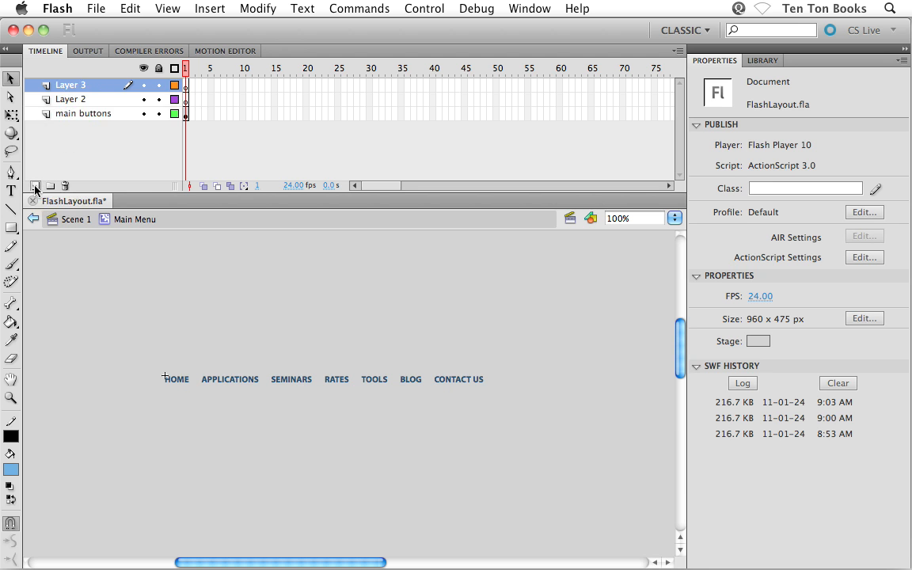
click(34, 186)
click(35, 186)
click(35, 186)
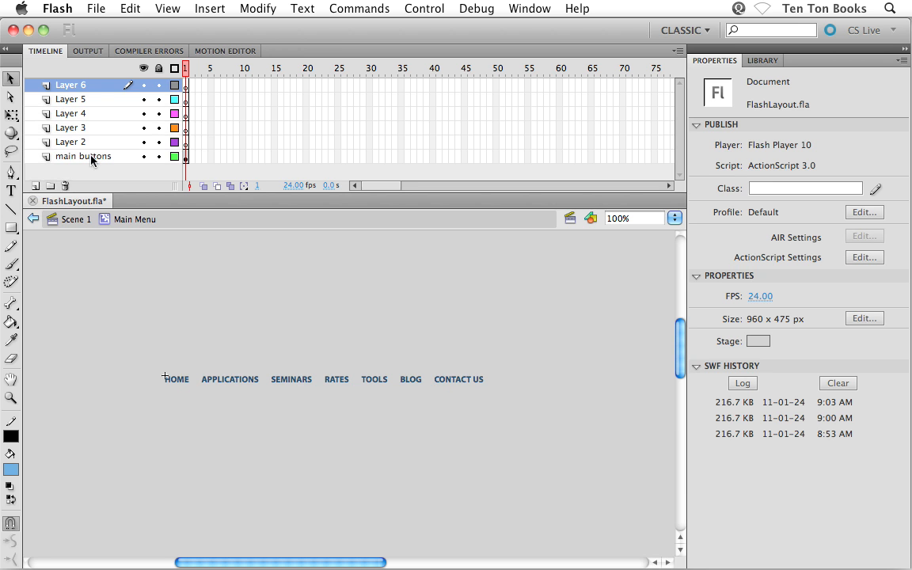
Step: Rename Layer 6 as "actions/labels" and Layer 5 as "script"
double_click(69, 86)
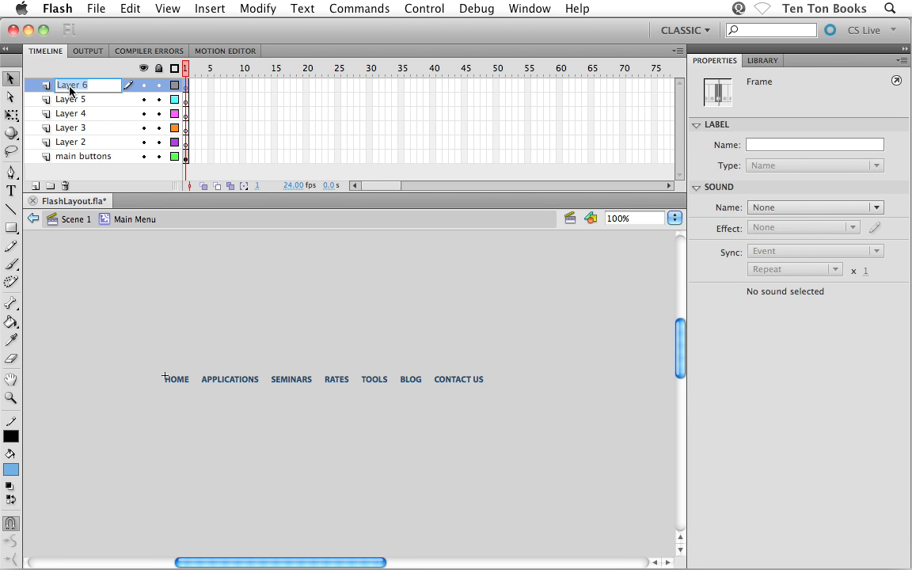
text(actions/labels)
key(Return)
click(69, 101)
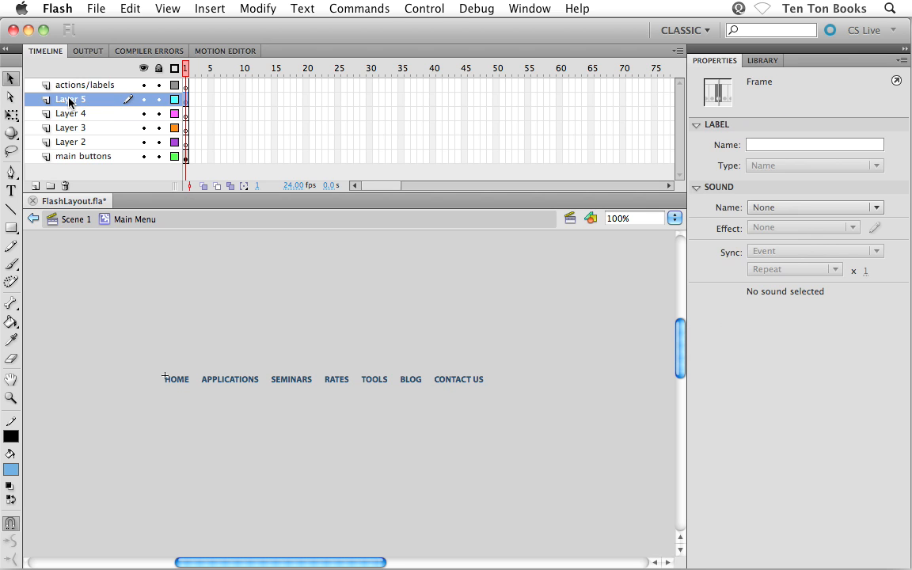
double_click(69, 101)
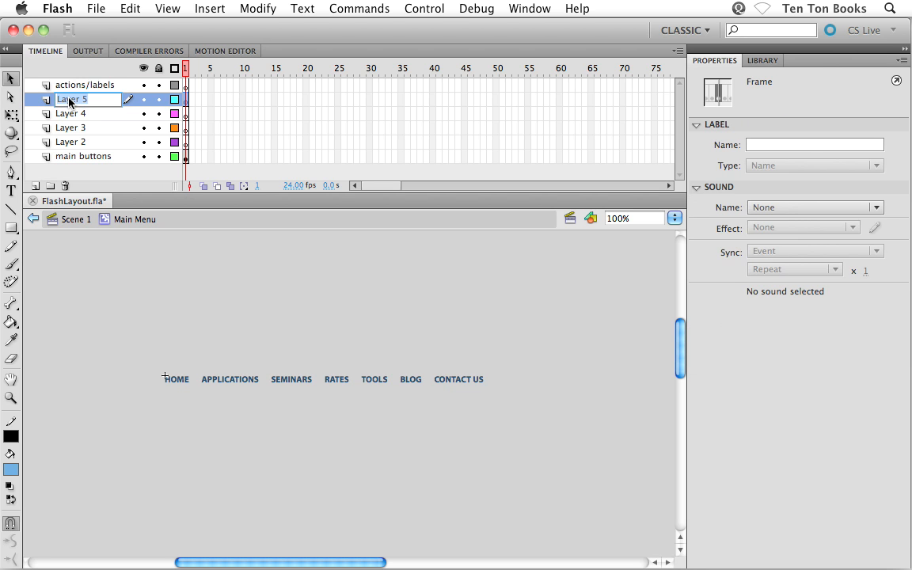
text(script)
key(Return)
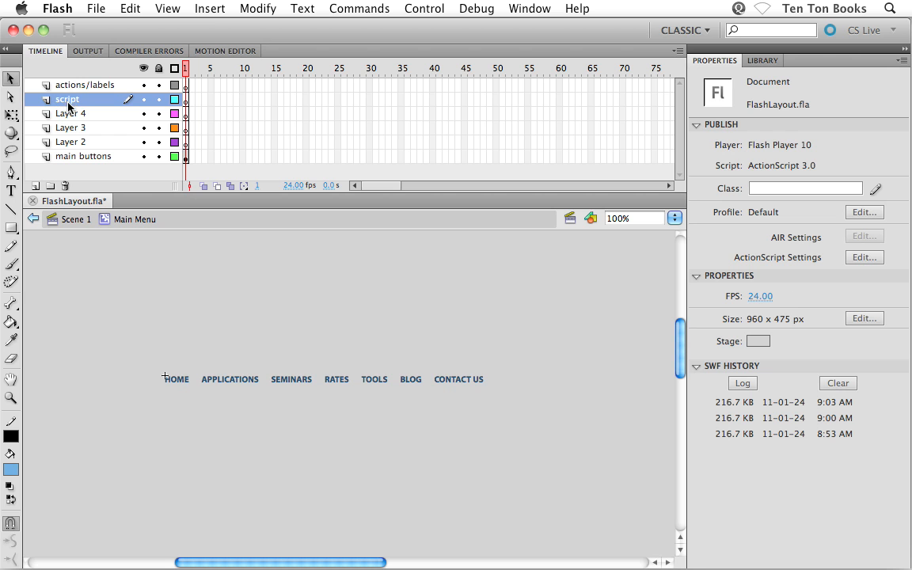
Step: Move the main buttons layer directly below the script layer and rename Layer 4 as "mask"
click(93, 157)
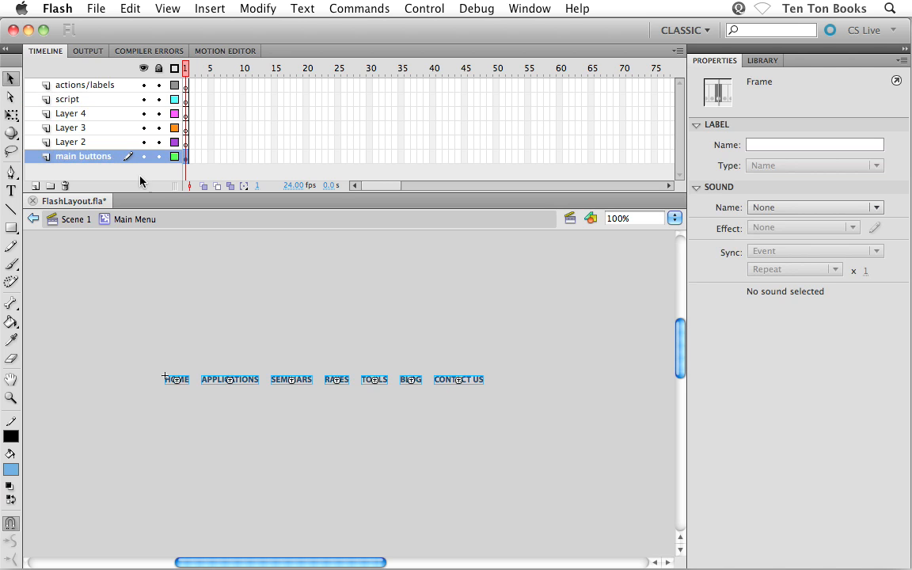
drag(118, 153, 106, 109)
click(71, 129)
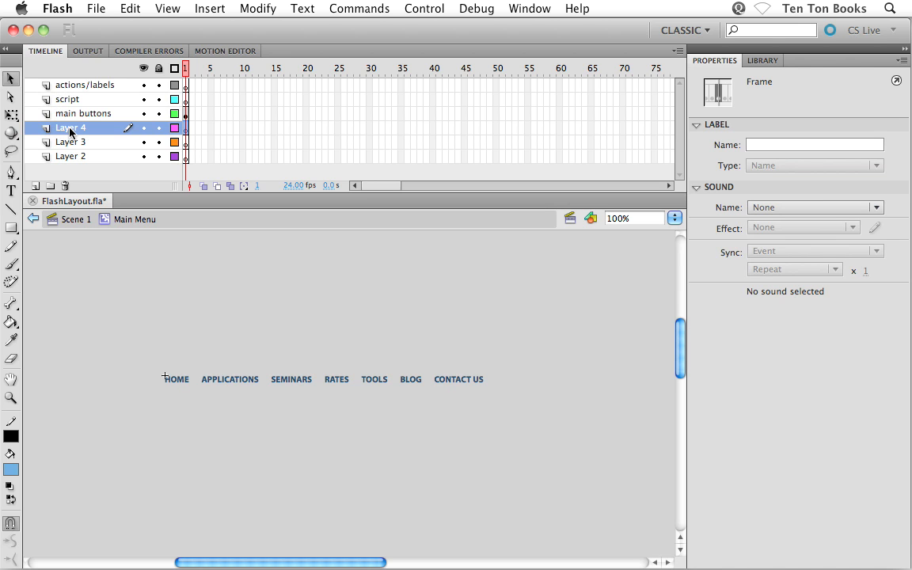
double_click(70, 129)
text(mask)
key(Return)
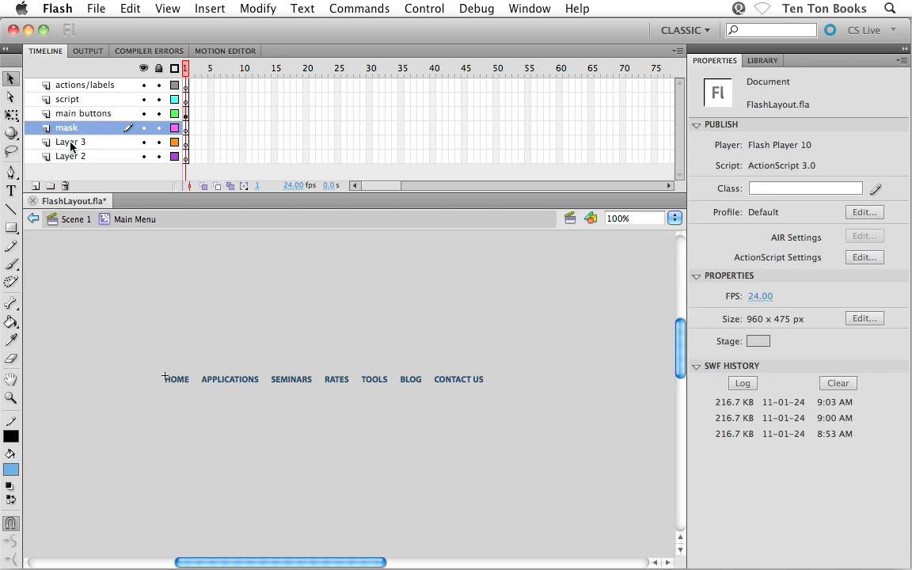
Step: Rename Layer 3 as "menu buttons" and Layer 2 as "menu reset", and save the file
click(71, 143)
double_click(71, 143)
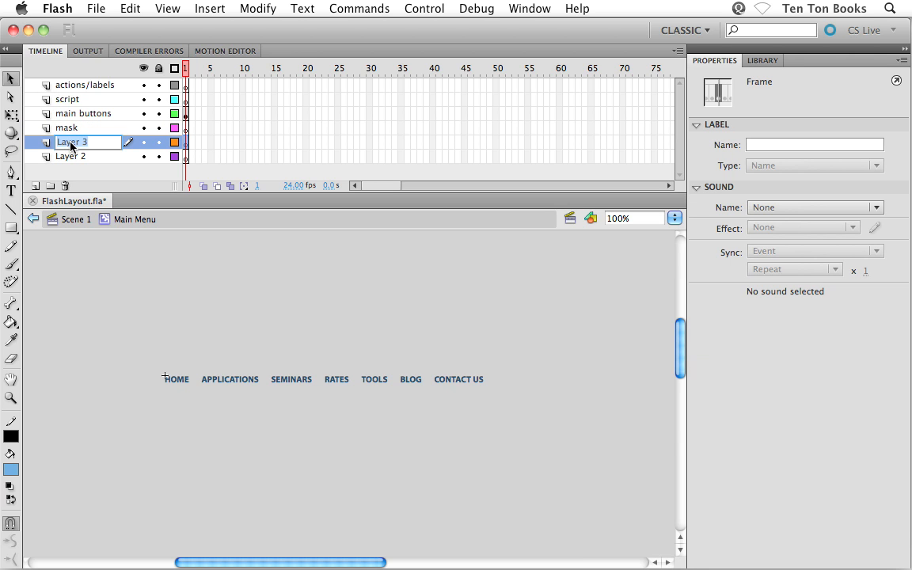
text(menu buttons)
key(Return)
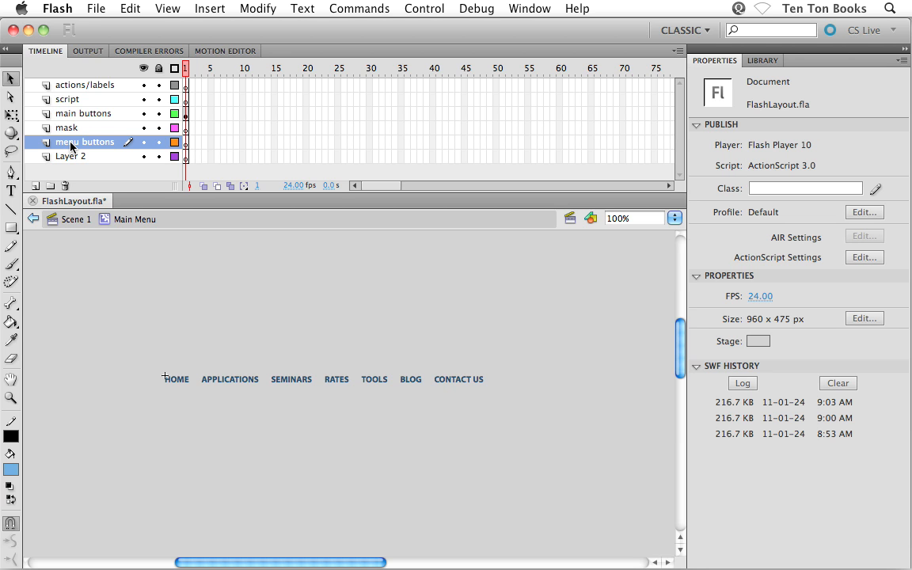
click(69, 156)
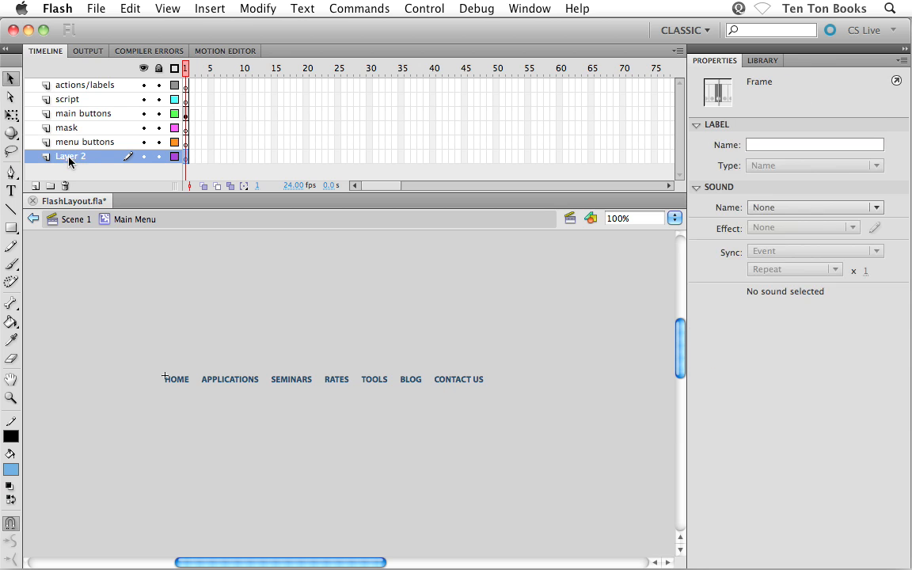
double_click(69, 156)
text(menu reset)
key(Return)
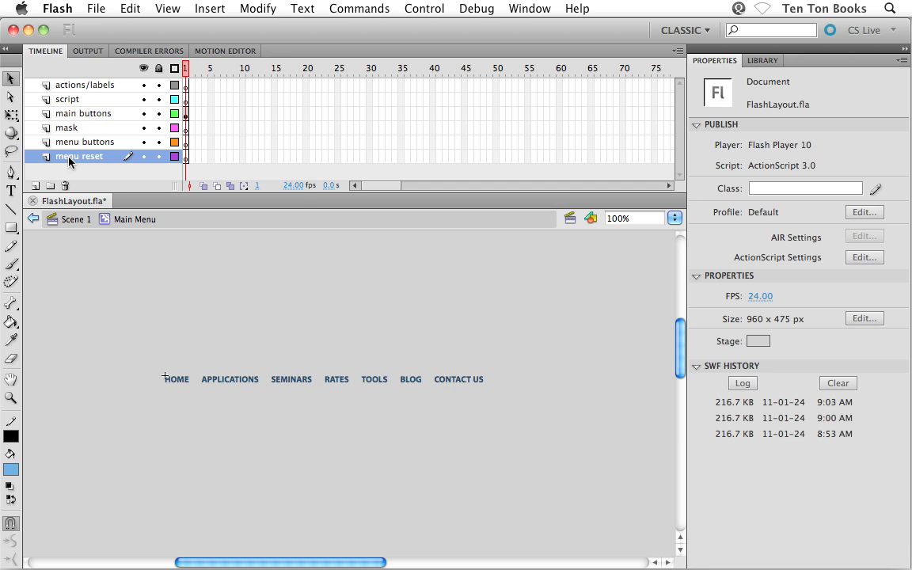
key(super+s)
Step: Extend all six layers to frame 10, with keyframes there on the actions/labels and mask layers, and save the file
drag(241, 134, 241, 155)
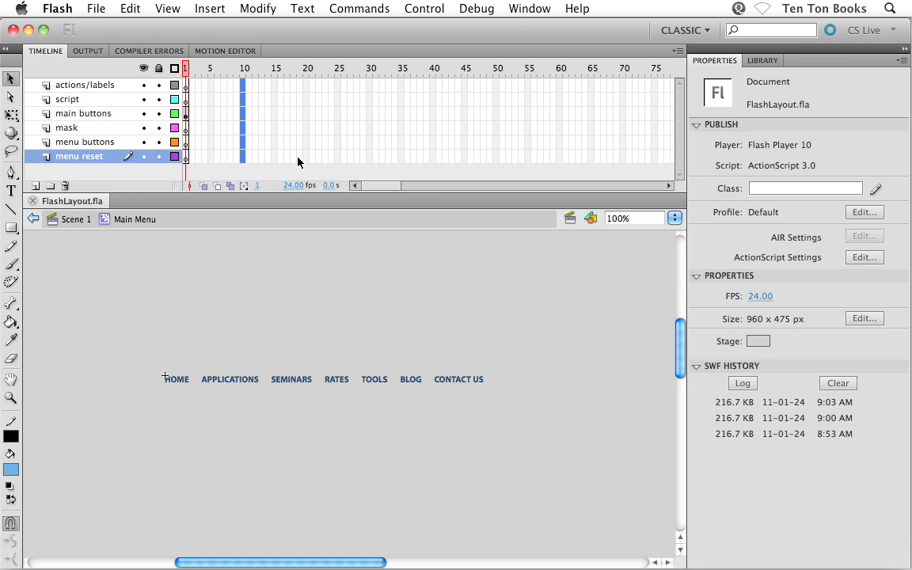
key(F6)
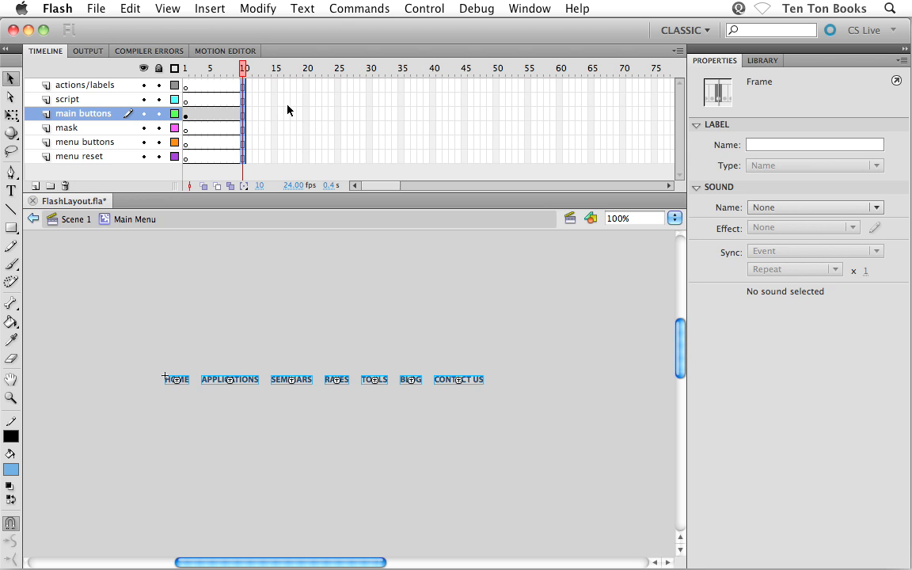
click(245, 88)
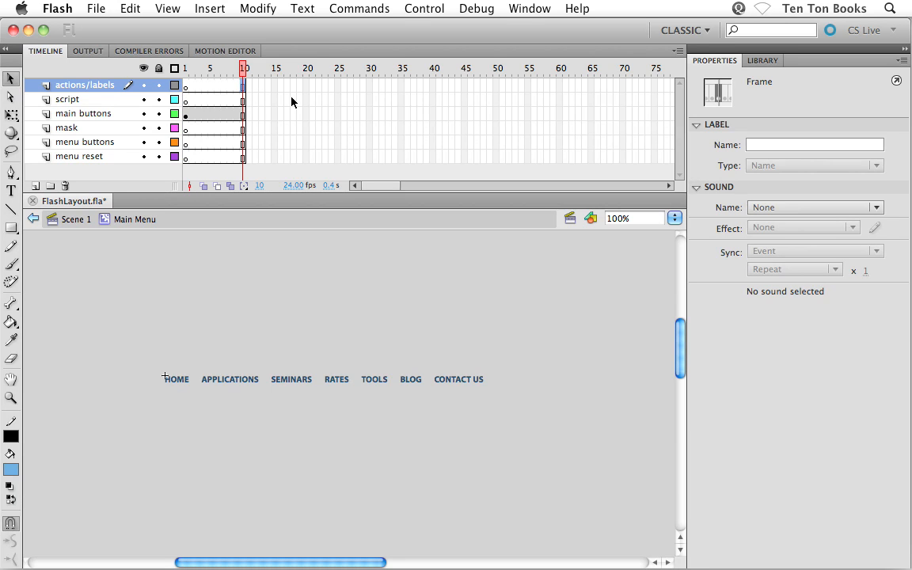
key(F6)
click(242, 129)
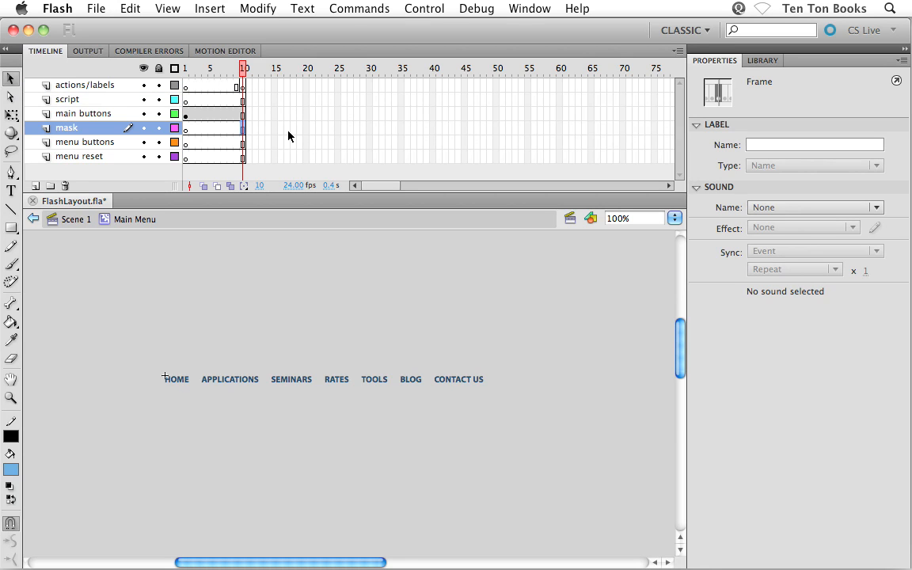
key(F6)
key(super+s)
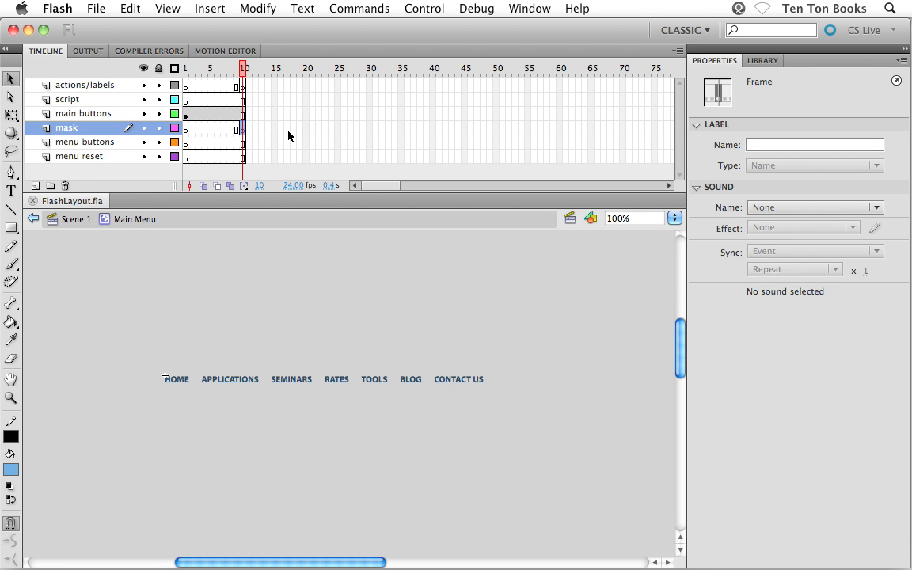